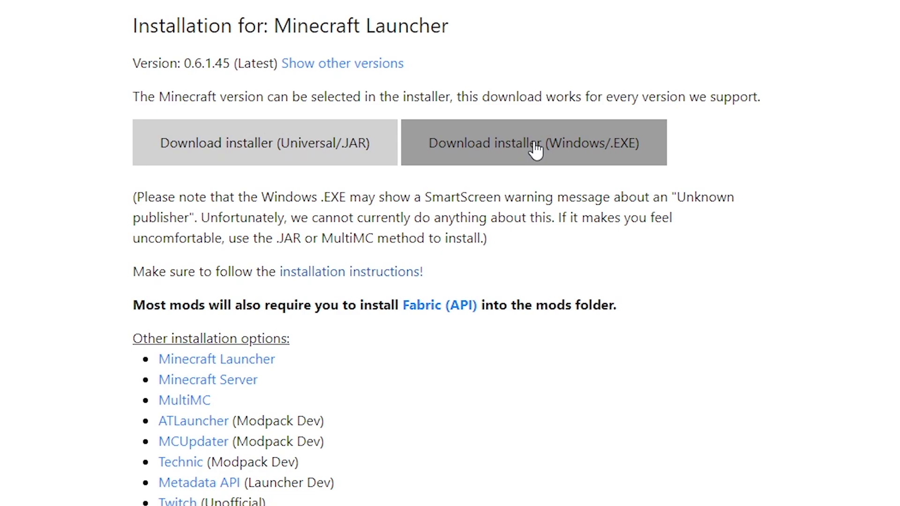
Step: Download the Fabric installer for the Minecraft Launcher in both the Windows/.EXE and Universal/.JAR versions
click(539, 146)
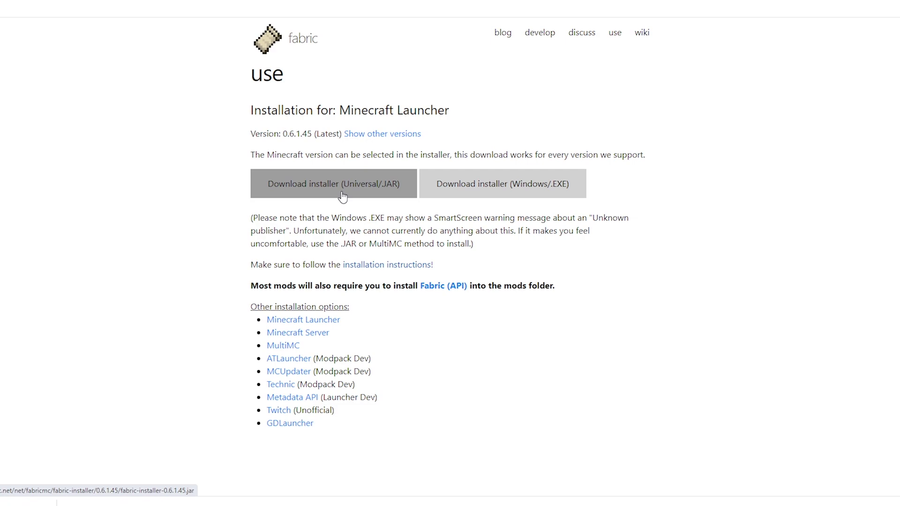
click(342, 196)
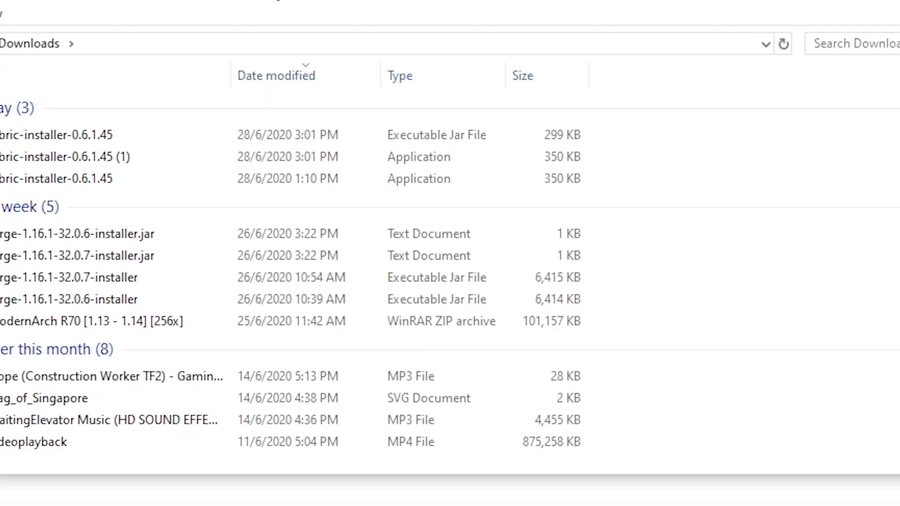
Step: Launch the .EXE installer and the .JAR installer in turn from the Downloads folder, dismissing each installer window
click(196, 144)
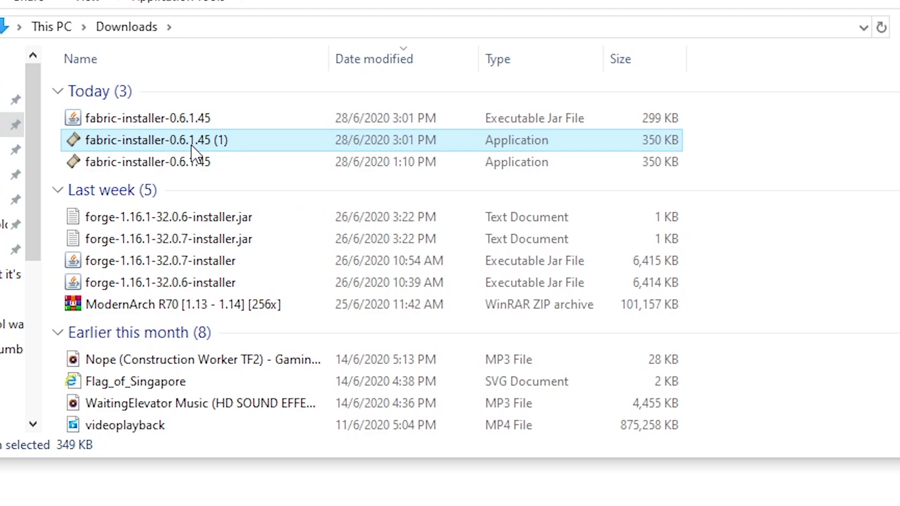
double_click(191, 145)
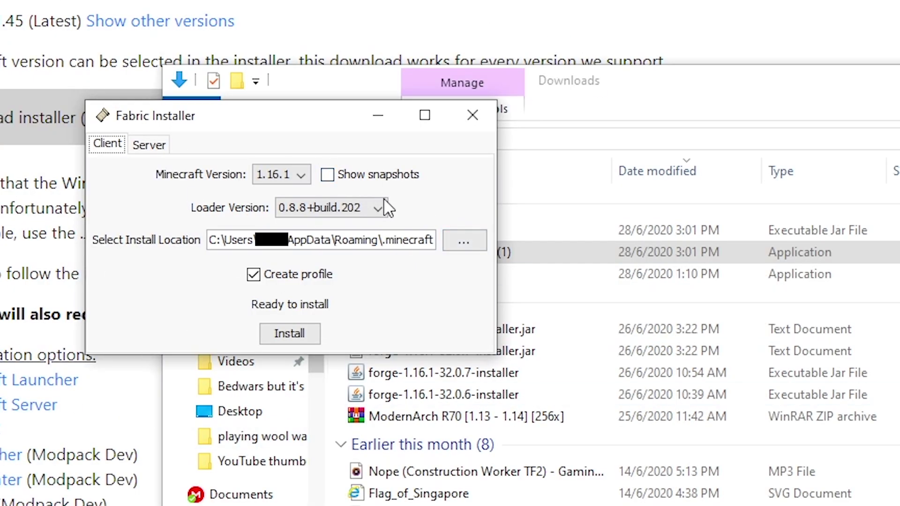
click(389, 119)
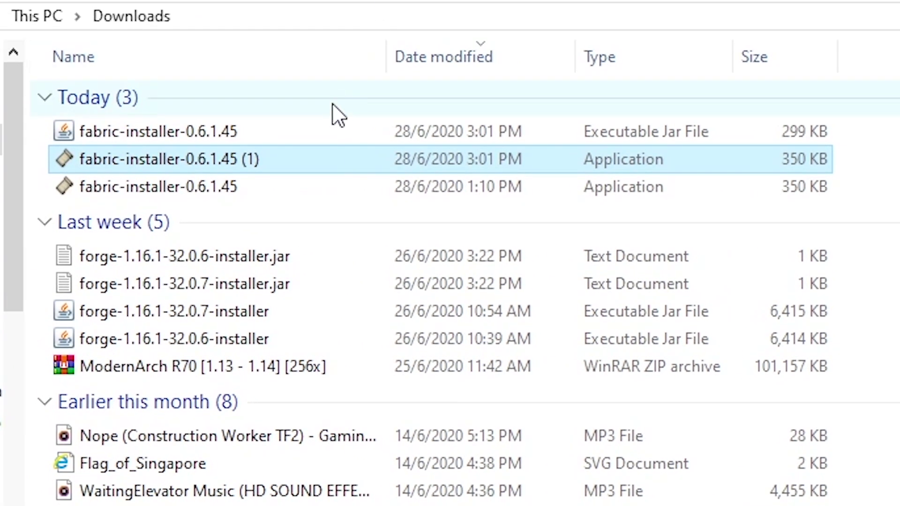
double_click(263, 140)
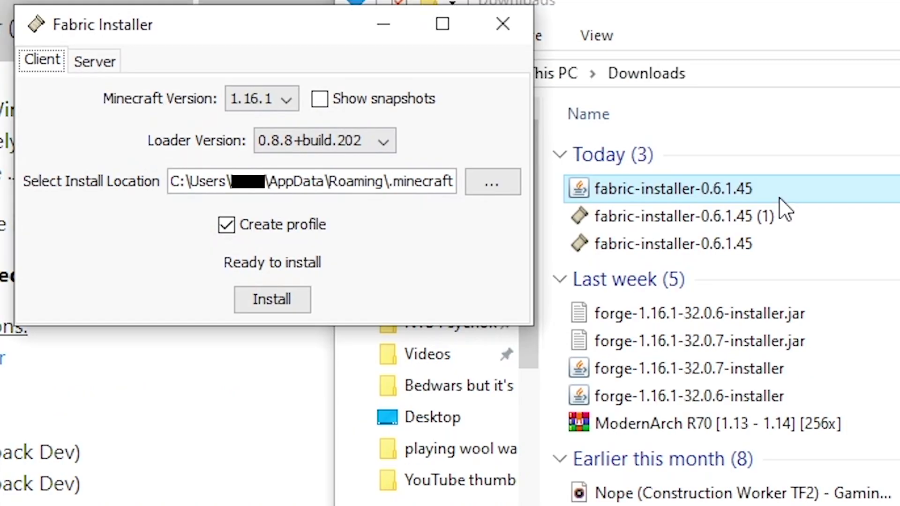
click(498, 37)
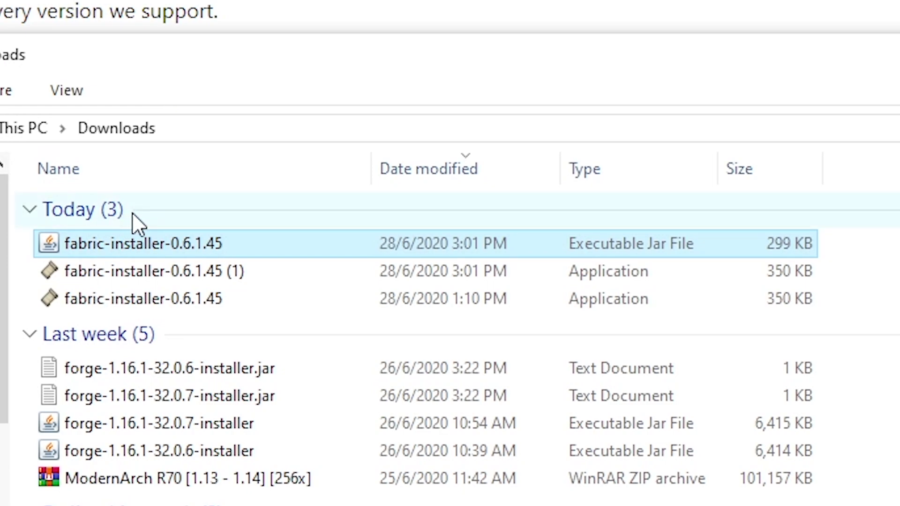
Step: Open the fabric-installer-0.6.1.45 executable JAR file from Downloads with Java(TM) Platform SE binary
double_click(132, 249)
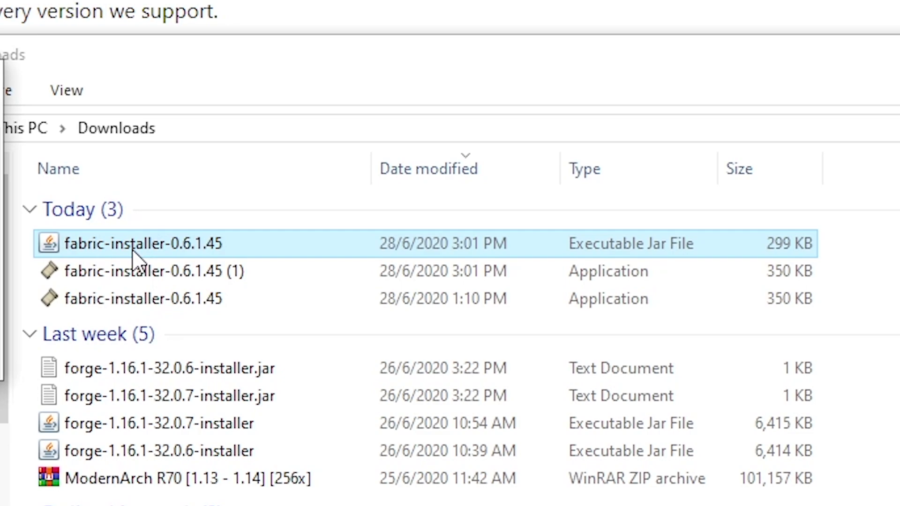
right_click(44, 241)
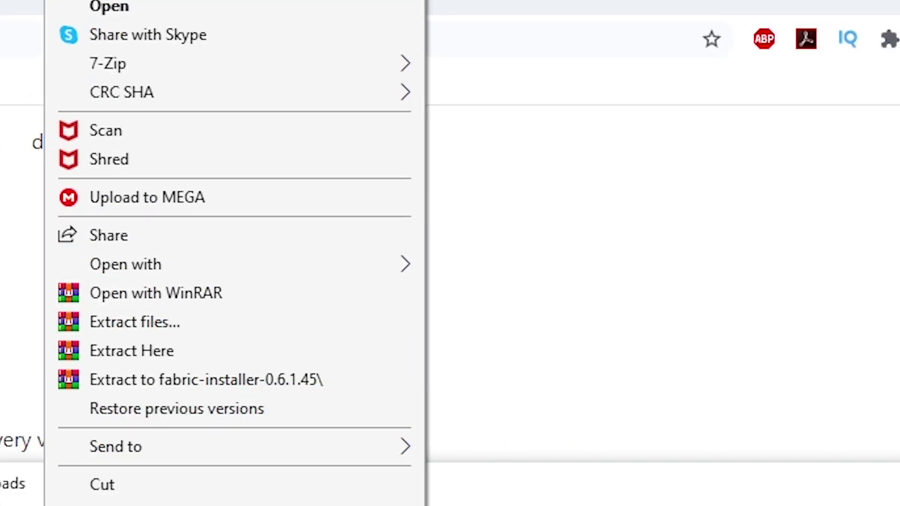
mouse_move(212, 275)
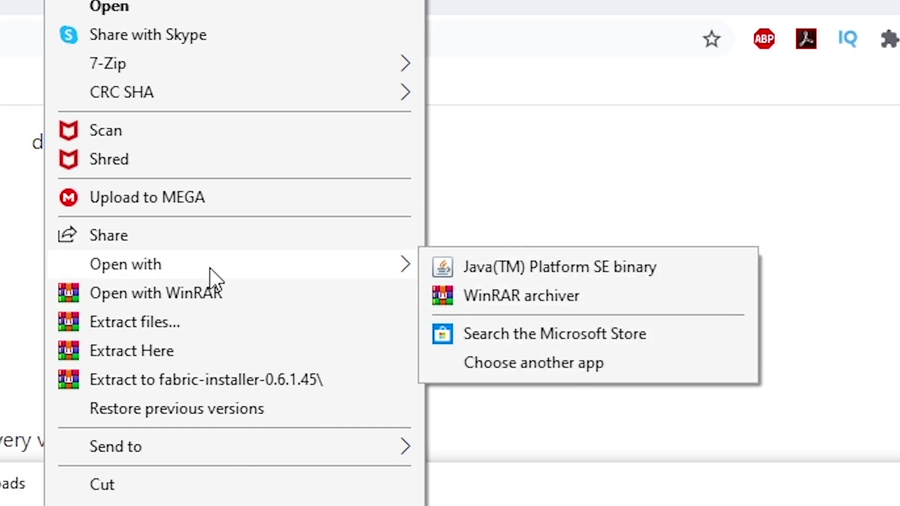
click(616, 277)
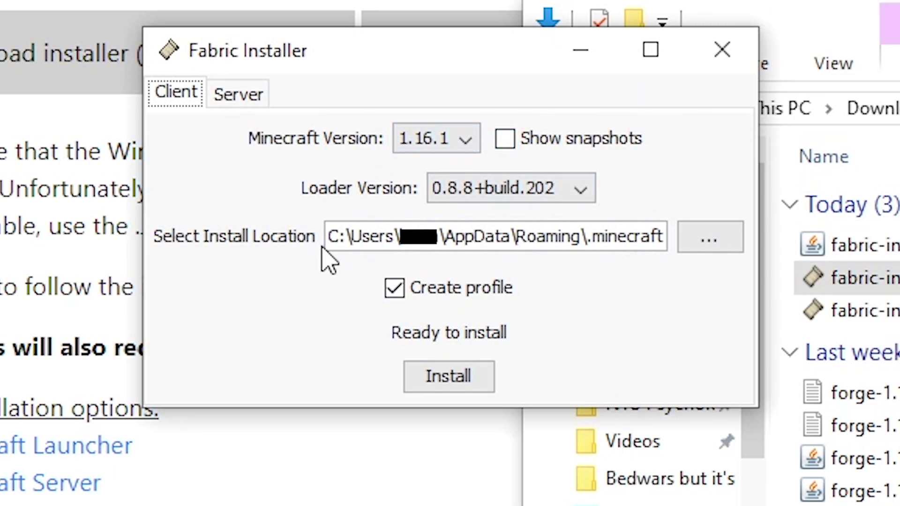
Step: Compare the server options and install the Fabric client for Minecraft 1.16.1 with loader 0.8.8+build.202 and profile creation enabled
click(226, 99)
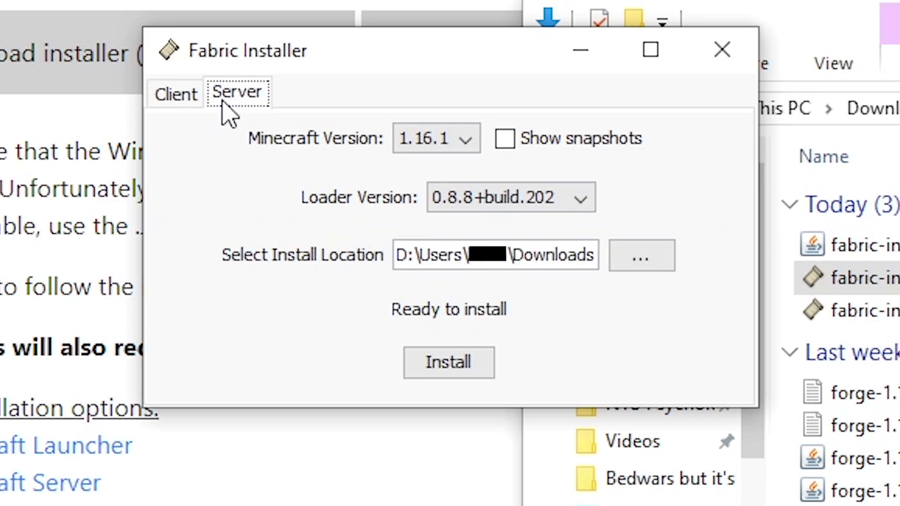
click(200, 101)
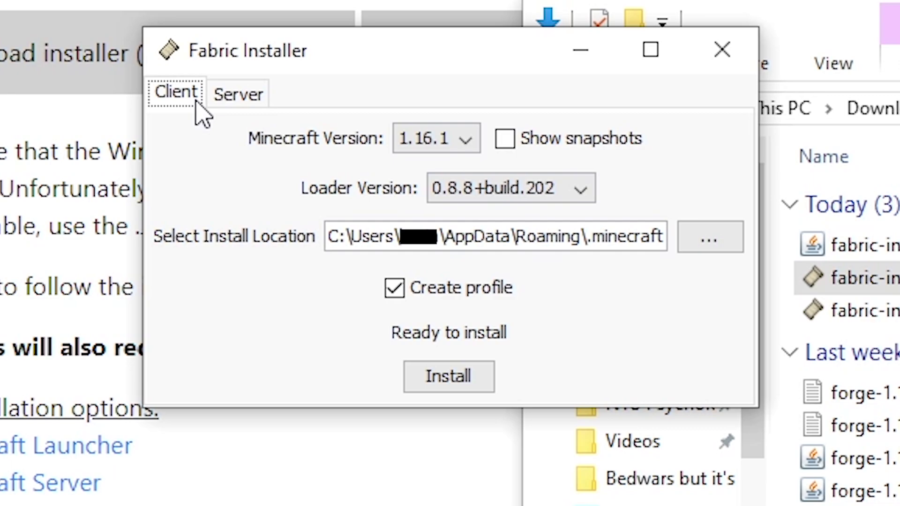
click(475, 377)
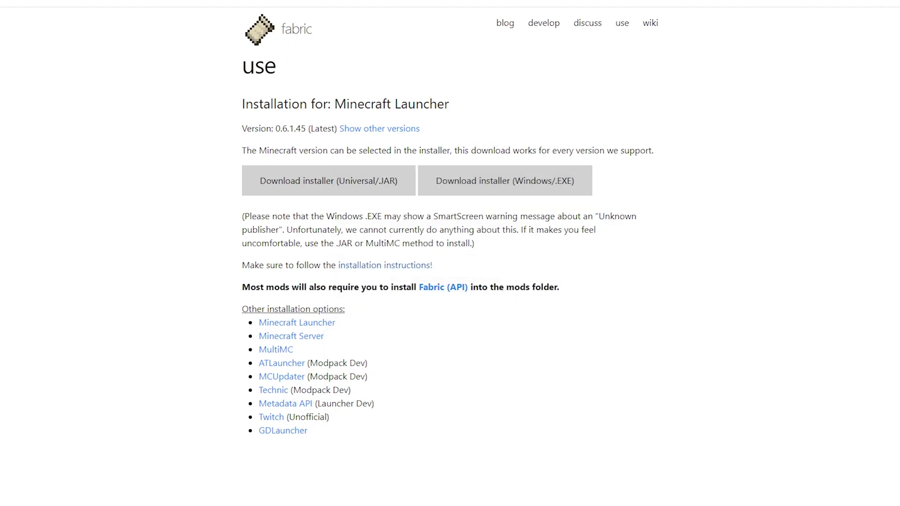
Step: Switch to Minecraft Launcher, select the fabric-loader-1.16.1 profile and start the game with it
key(super)
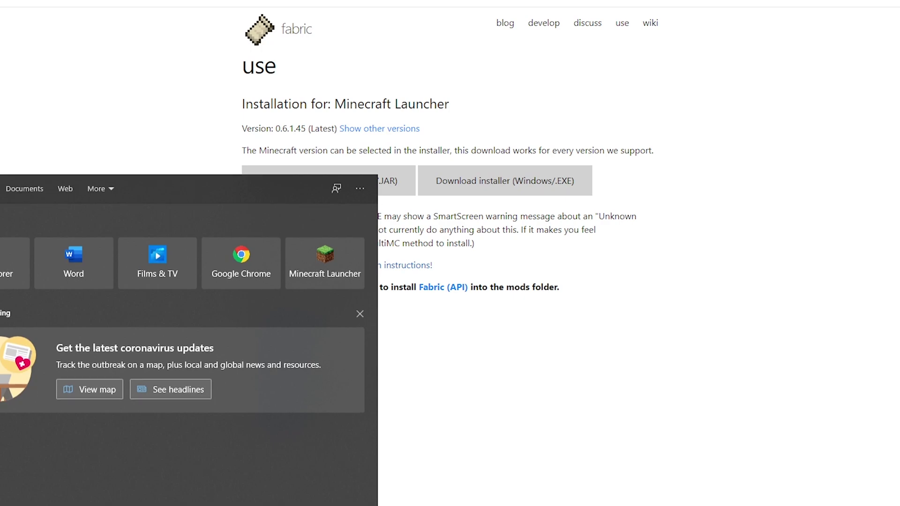
click(308, 263)
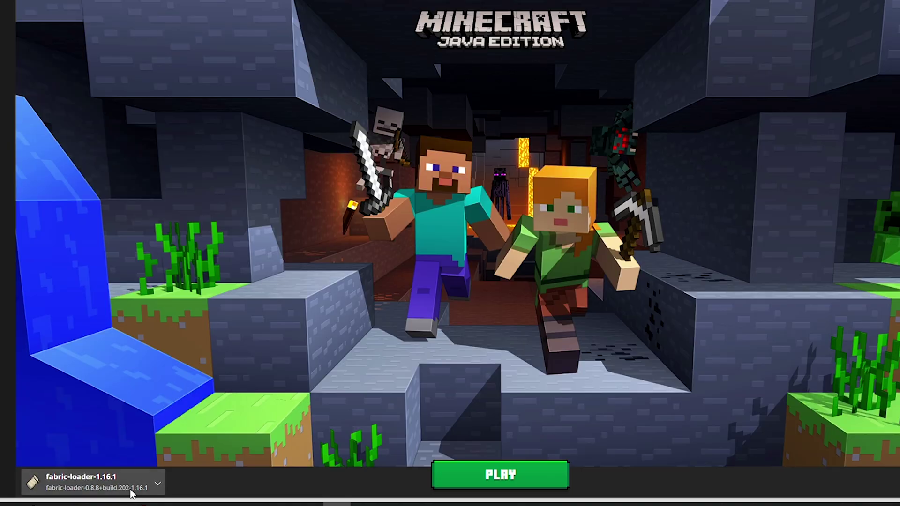
click(89, 482)
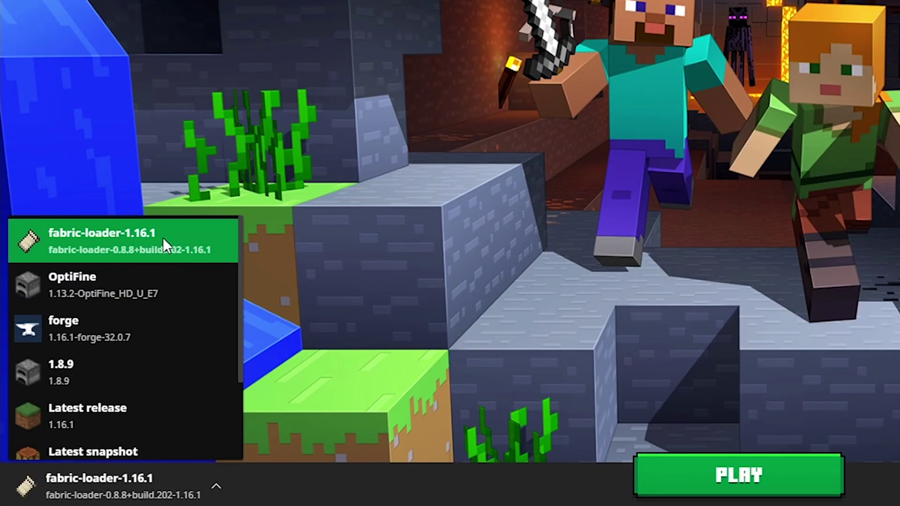
key(Escape)
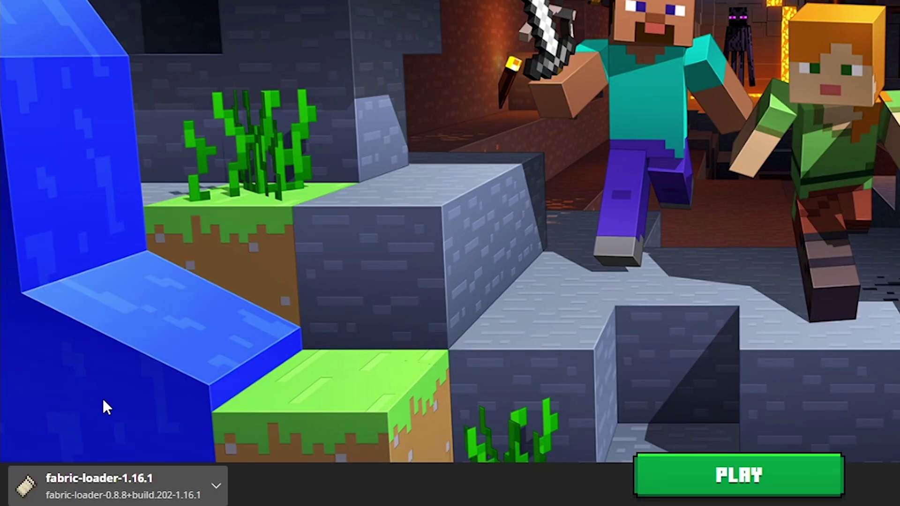
click(89, 482)
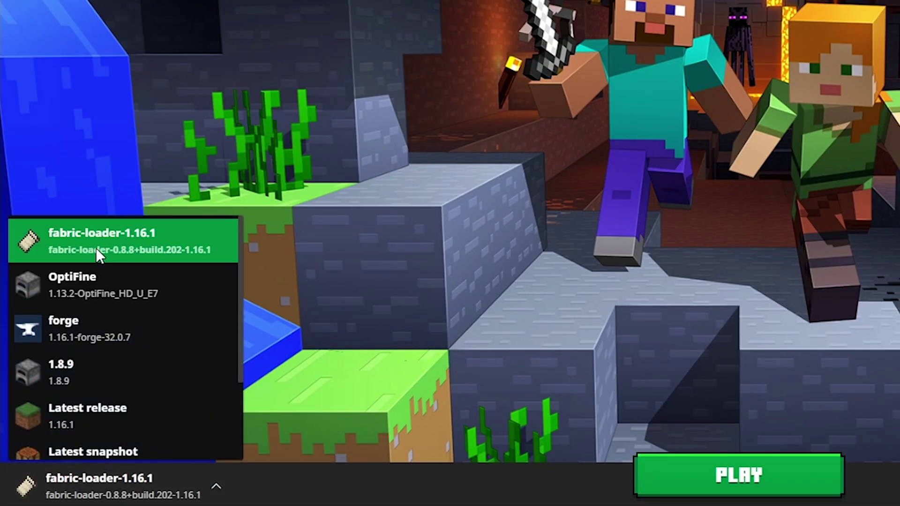
click(95, 248)
click(778, 466)
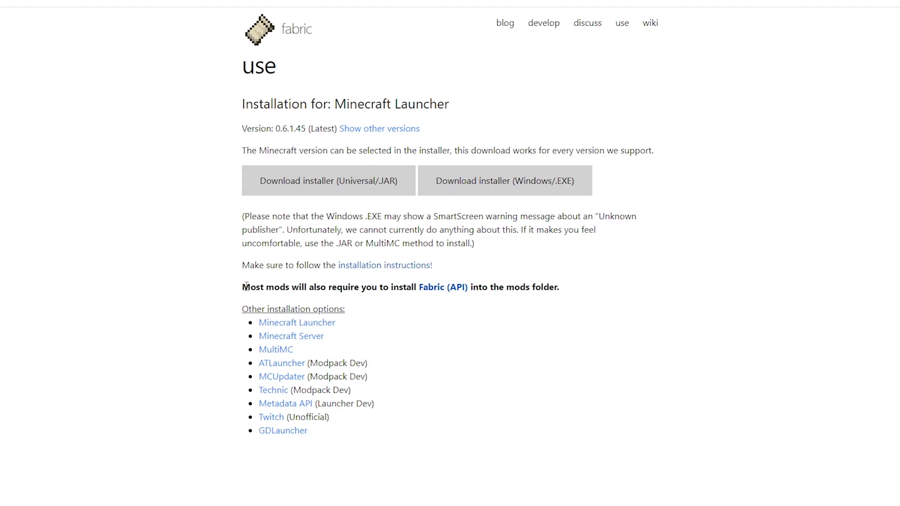
Step: Follow the Fabric (API) link on the Fabric page, download the Fabric API mod and keep the flagged .jar file
drag(242, 287, 569, 290)
click(569, 289)
click(441, 287)
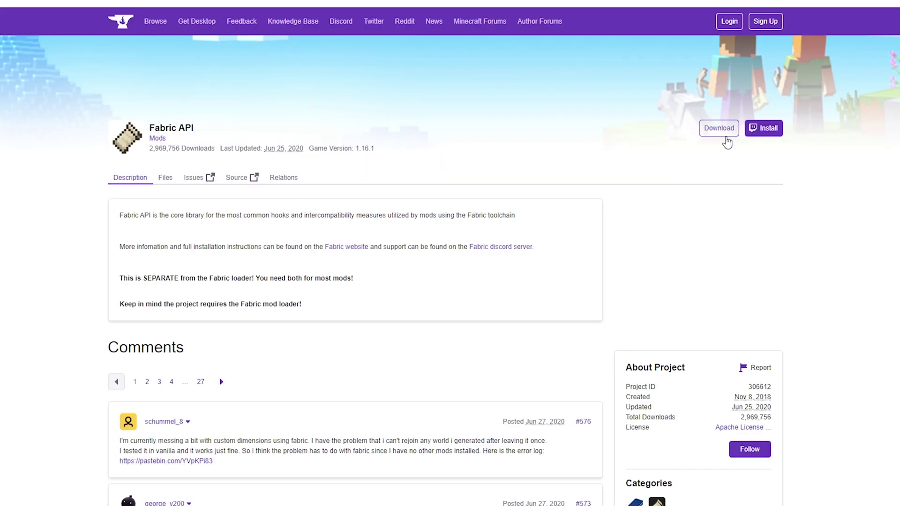
click(720, 129)
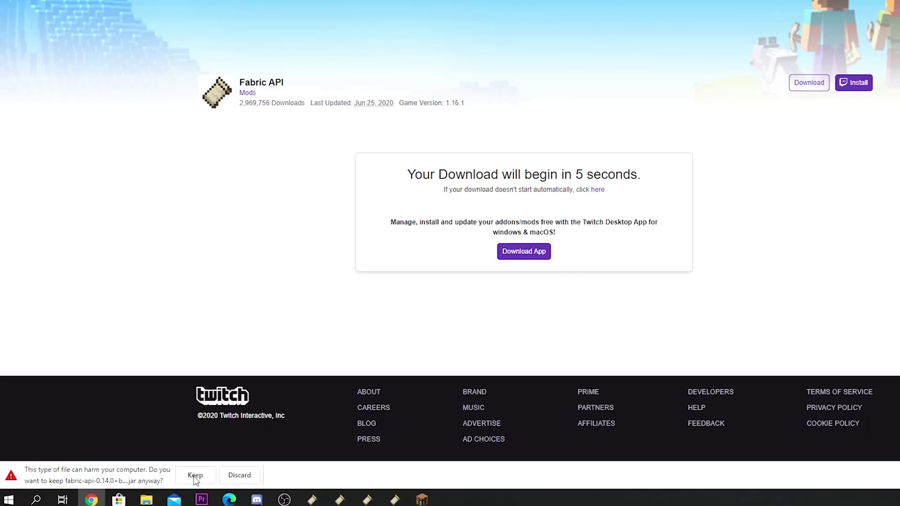
click(196, 476)
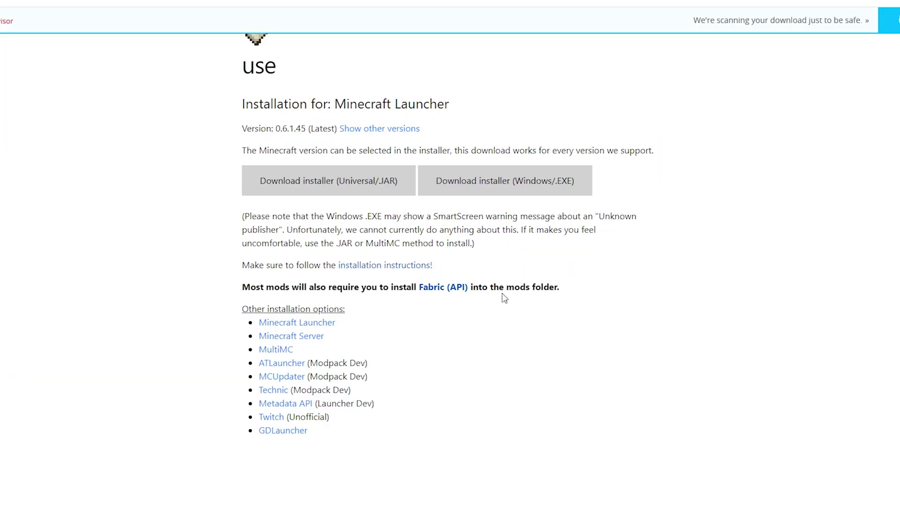
drag(260, 287, 361, 288)
click(407, 295)
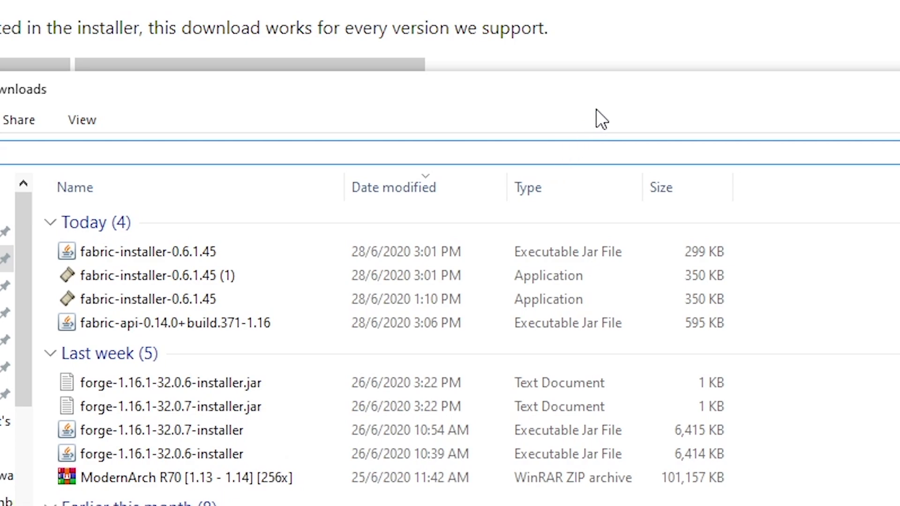
Step: Go to %appdata% in File Explorer, open .minecraft\mods and place the downloaded fabric-api-0.14.0+build.371-1.16 file there
text(%appdata)
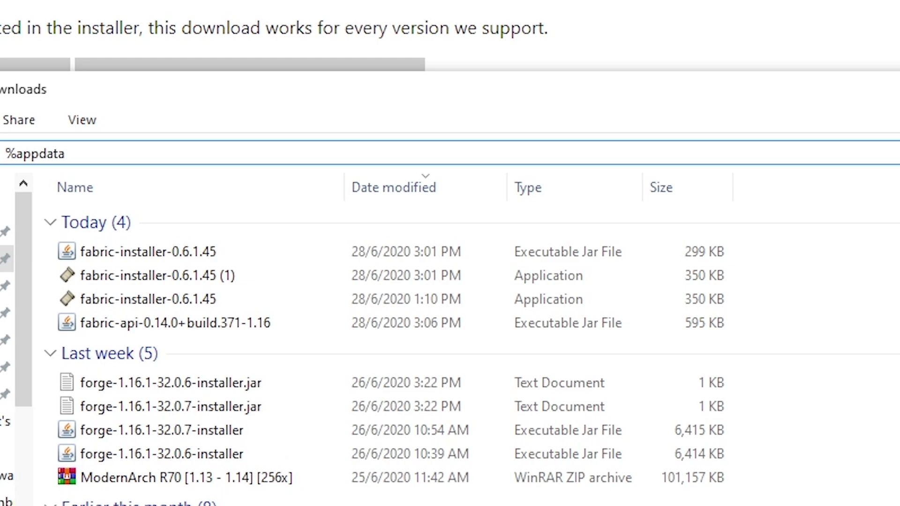
text(%)
key(Return)
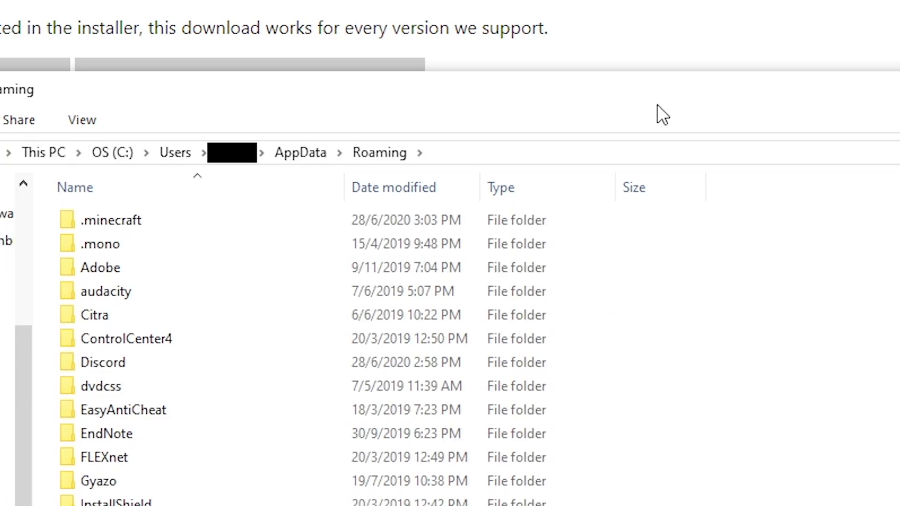
double_click(140, 220)
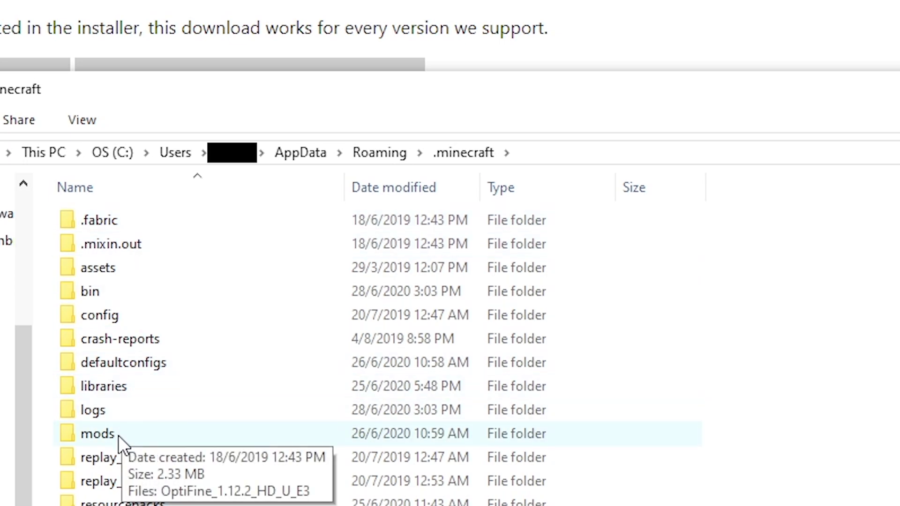
double_click(118, 435)
drag(17, 477, 647, 243)
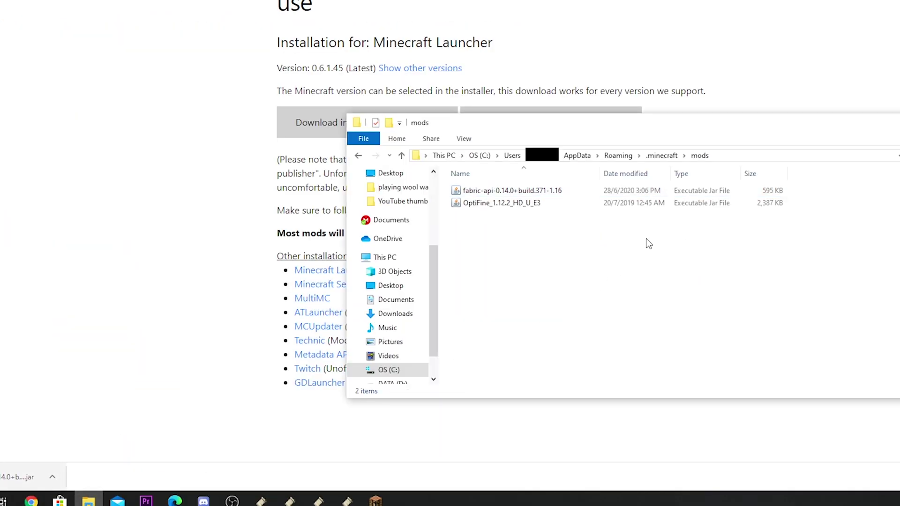
click(476, 193)
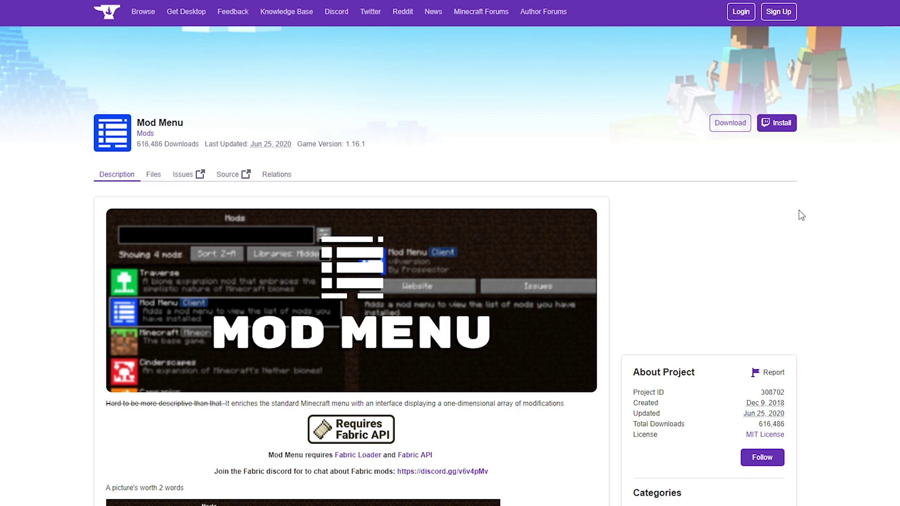
Step: Review the Mod Menu project page, download the mod and place its file in the .minecraft\mods folder
scroll(799, 215, down, 5)
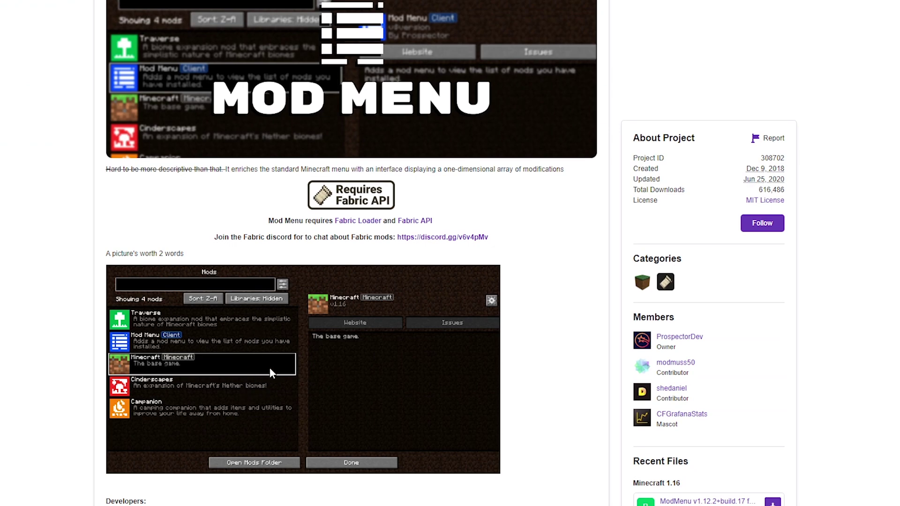
scroll(270, 366, up, 6)
scroll(328, 357, down, 2)
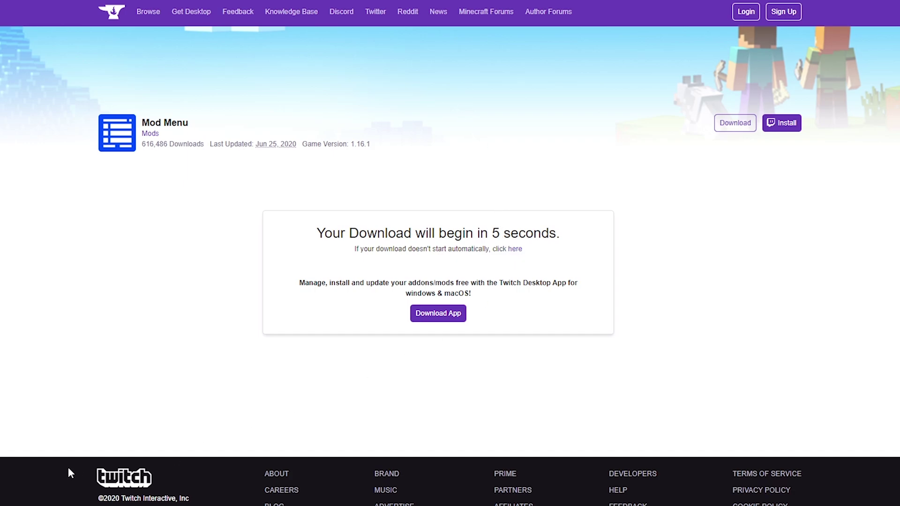
scroll(64, 470, down, 1)
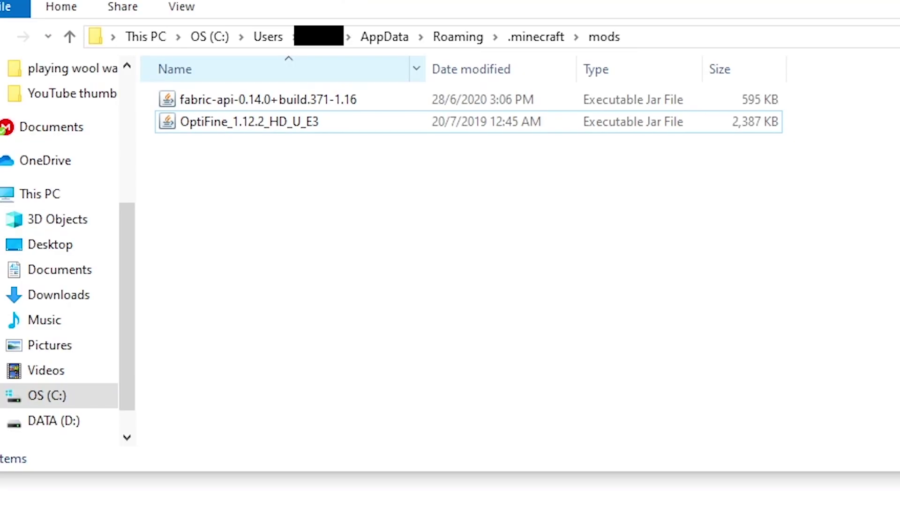
drag(227, 231, 345, 217)
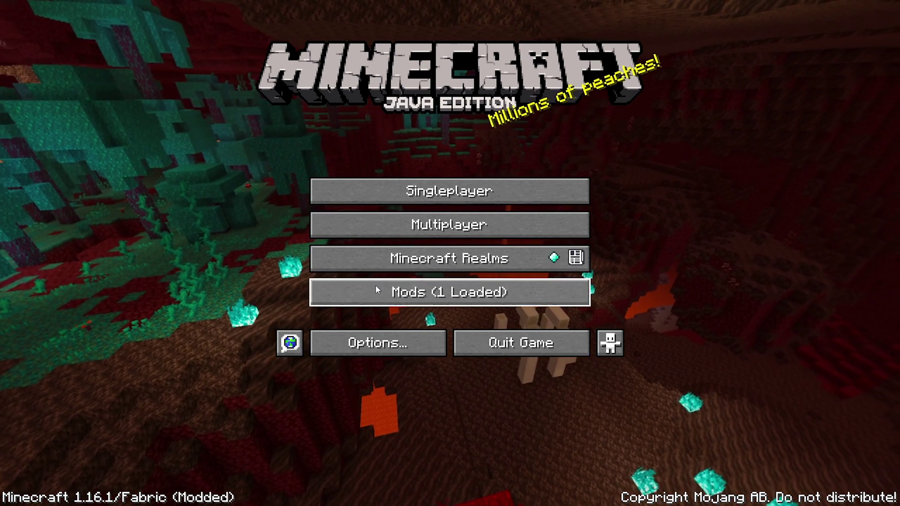
Step: Check the Mod Menu and Minecraft entries in the game's mods list and return to the title screen
click(375, 286)
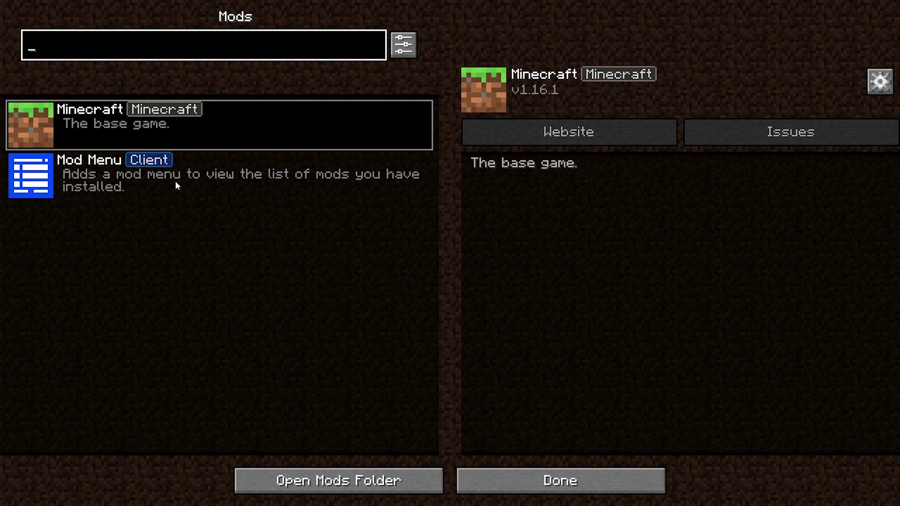
click(106, 163)
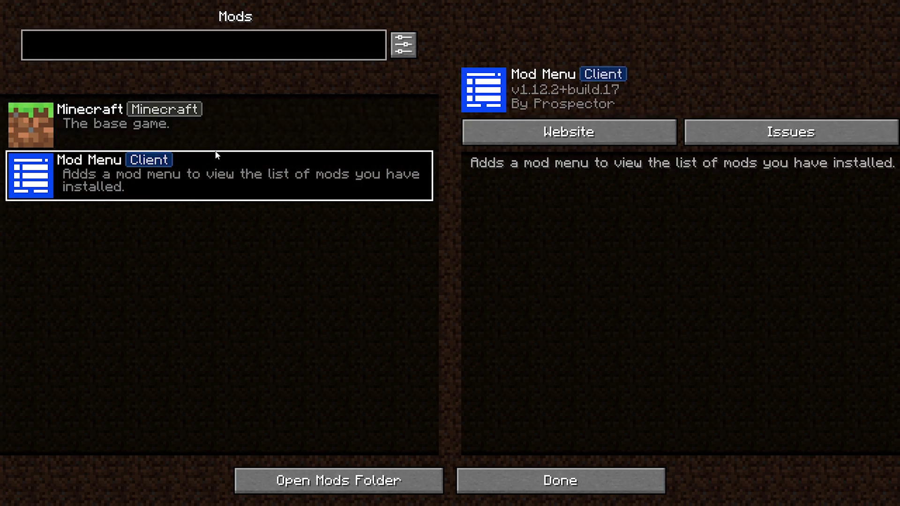
click(219, 139)
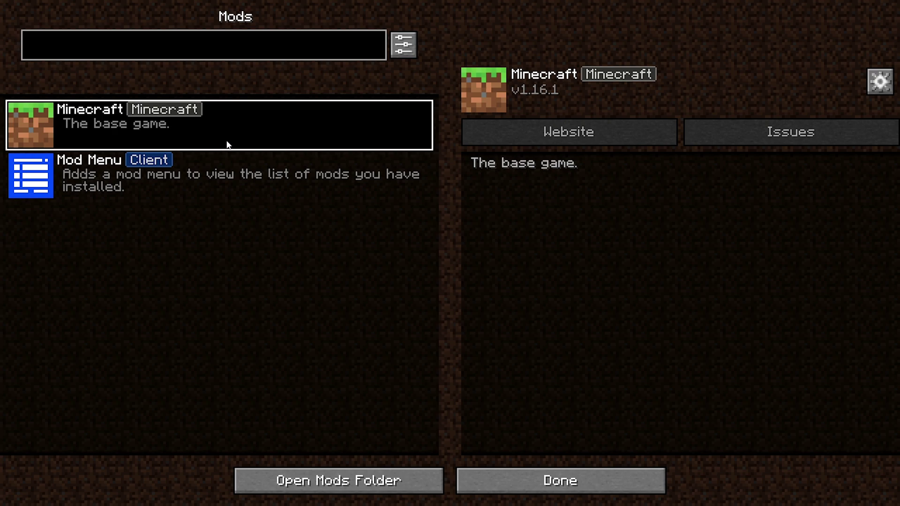
click(505, 474)
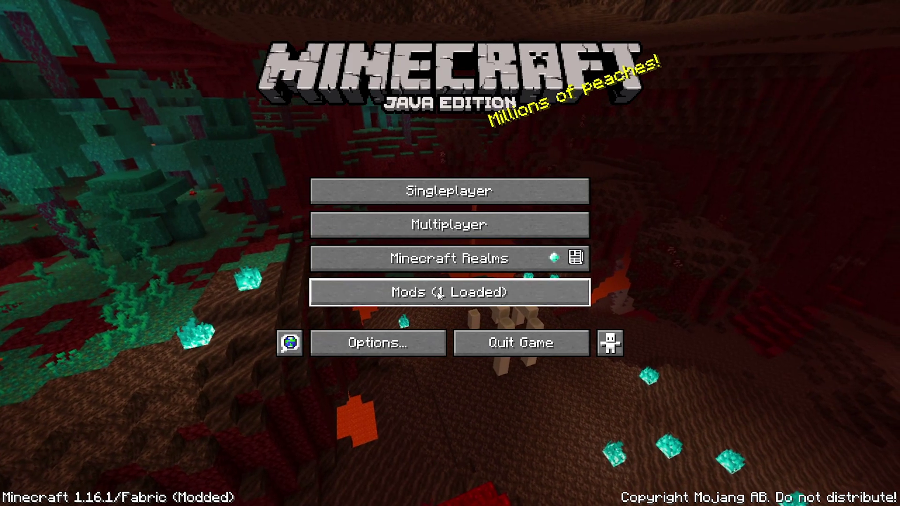
click(420, 294)
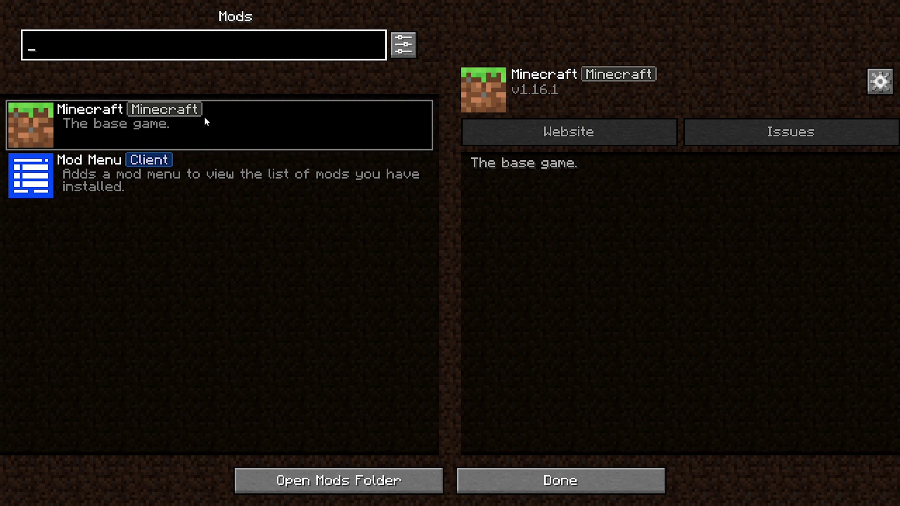
click(538, 472)
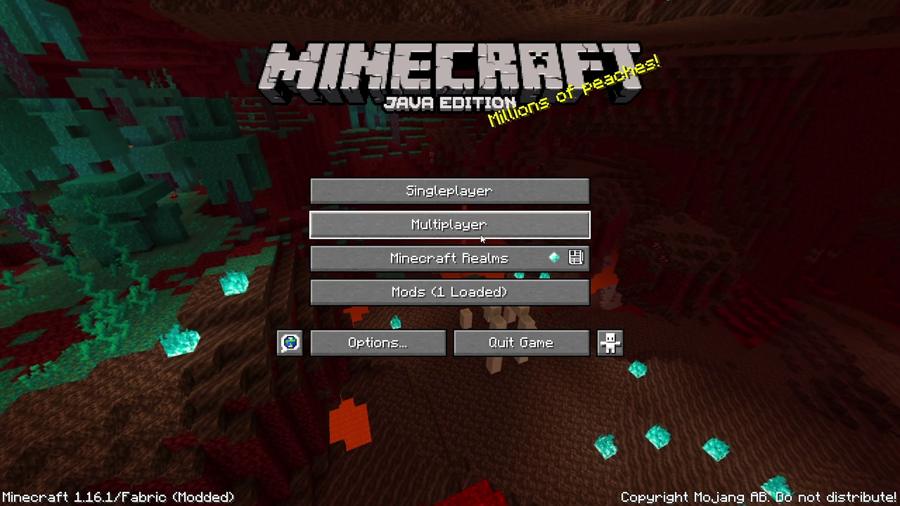